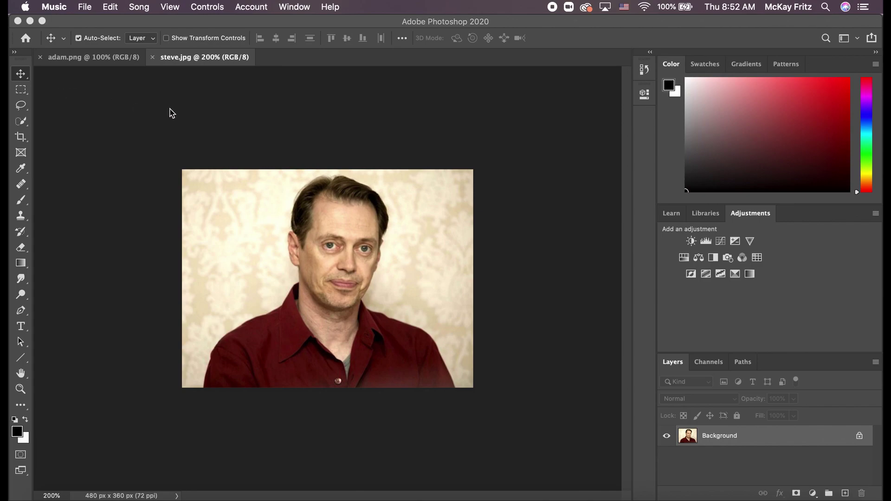
# - Bring Photoshop to the front and switch from steve.jpg to the adam.png document
pyautogui.click(170, 110)
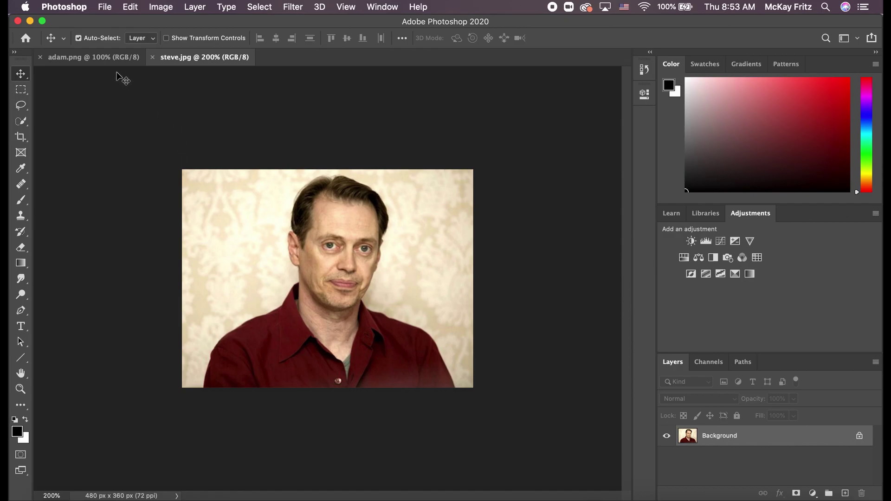
pyautogui.click(116, 58)
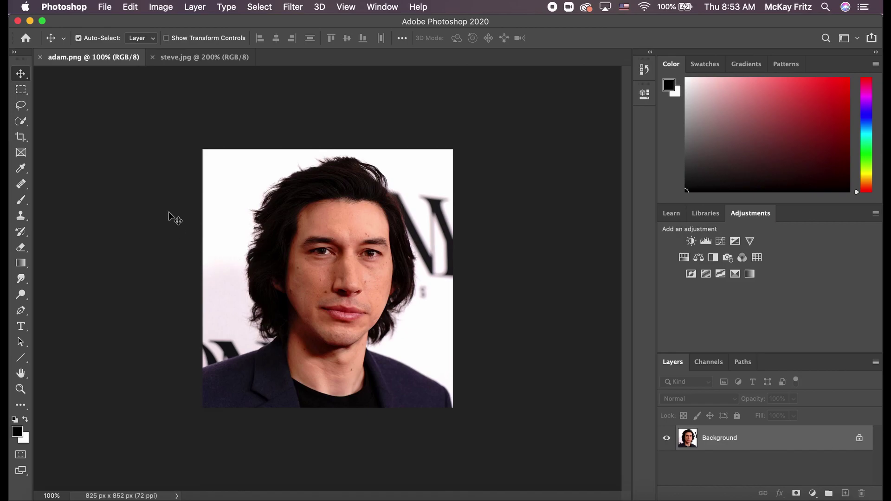
# - Flip between the adam.png and steve.jpg documents several times, ending on adam.png
pyautogui.click(194, 58)
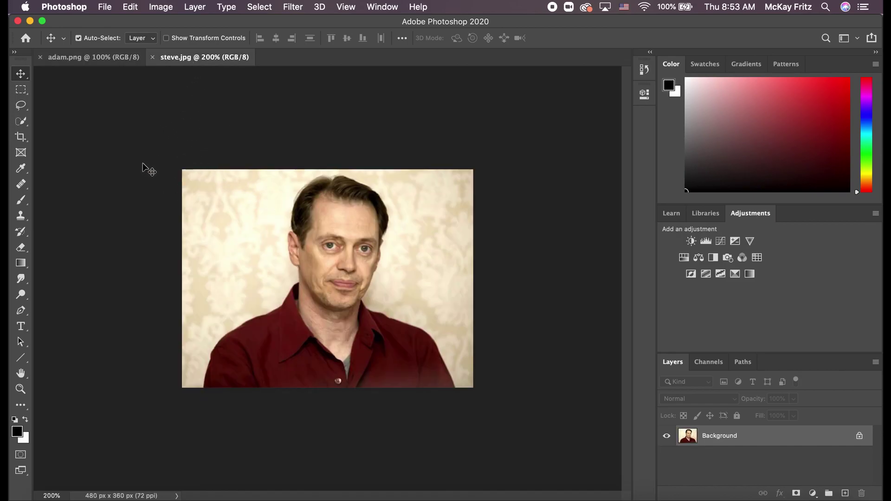
pyautogui.click(120, 62)
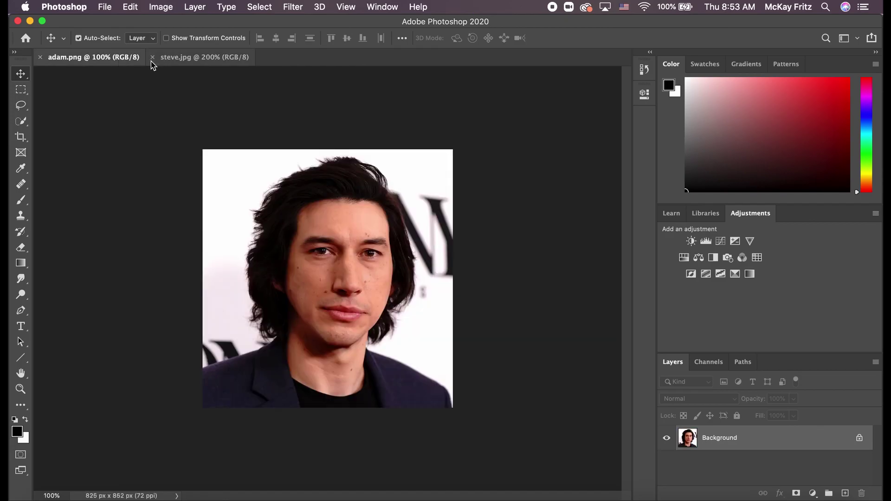
pyautogui.click(185, 61)
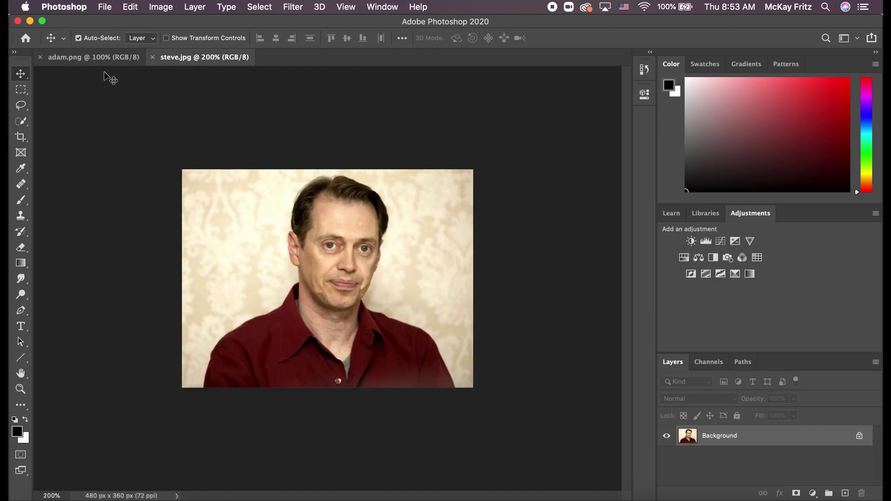
pyautogui.click(103, 59)
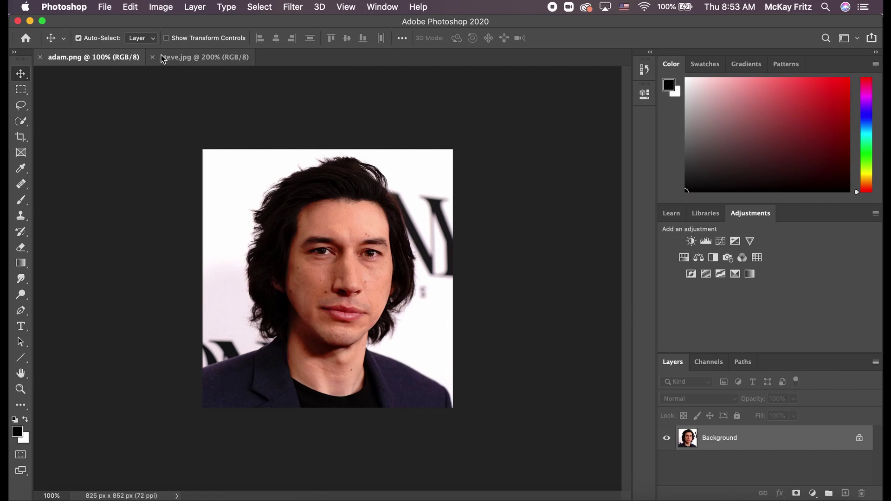
pyautogui.click(179, 58)
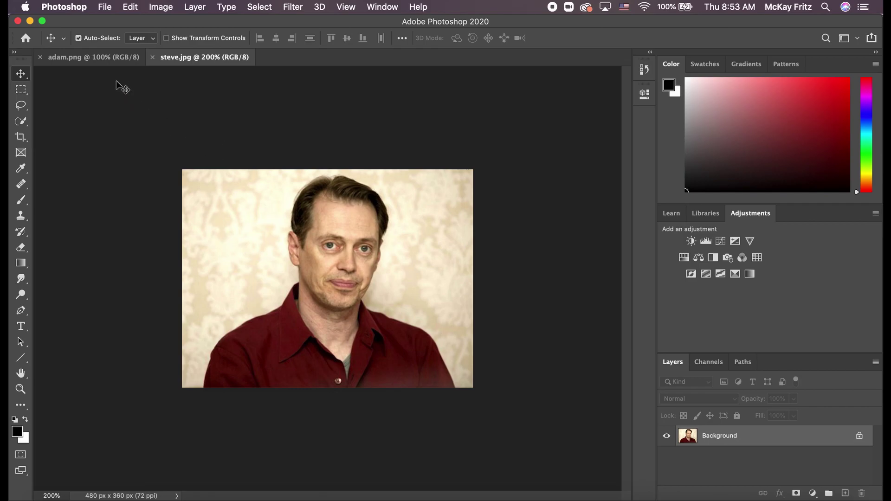
pyautogui.click(116, 58)
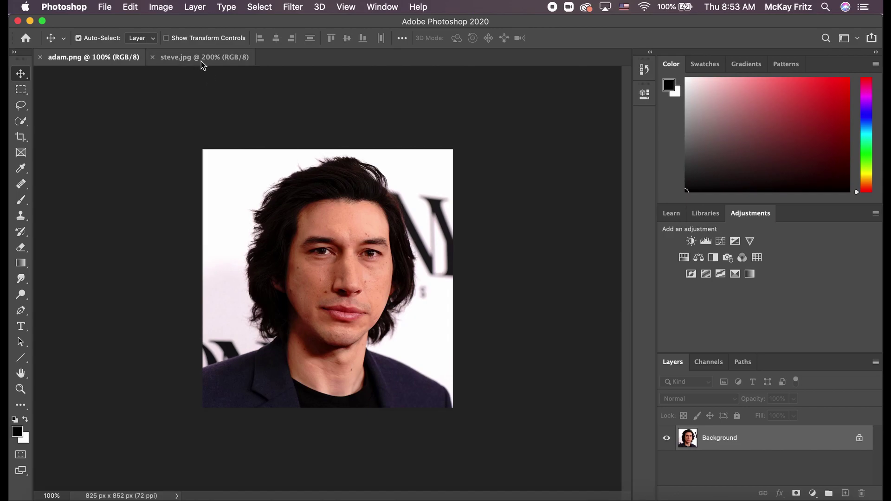
pyautogui.click(202, 62)
pyautogui.click(121, 56)
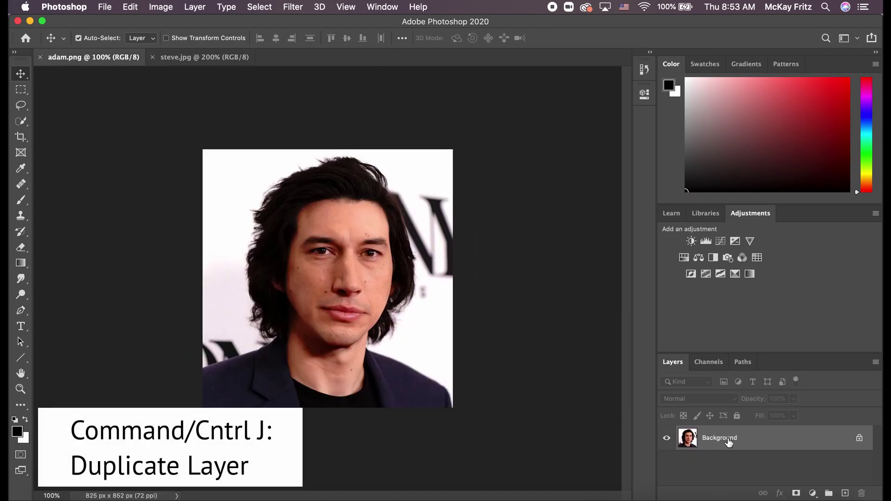
# - Duplicate adam.png's Background as Layer 1, then go to steve.jpg with the Lasso tool
pyautogui.press('super+j')
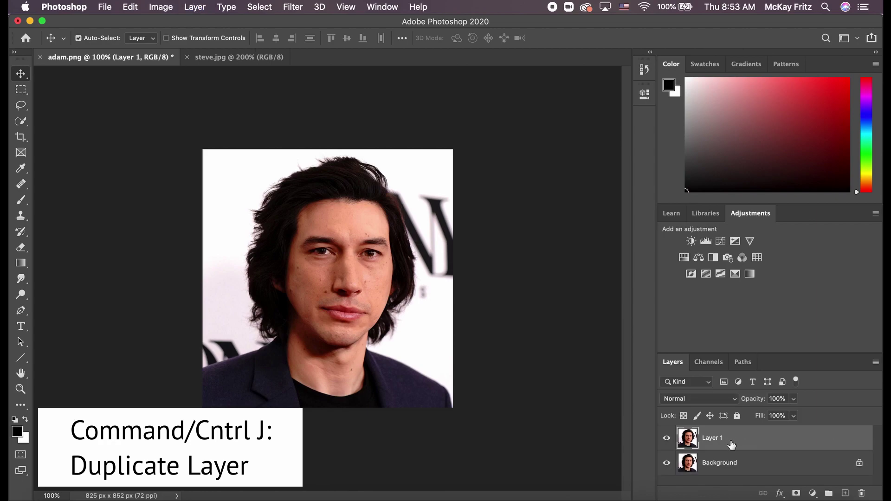
pyautogui.click(720, 462)
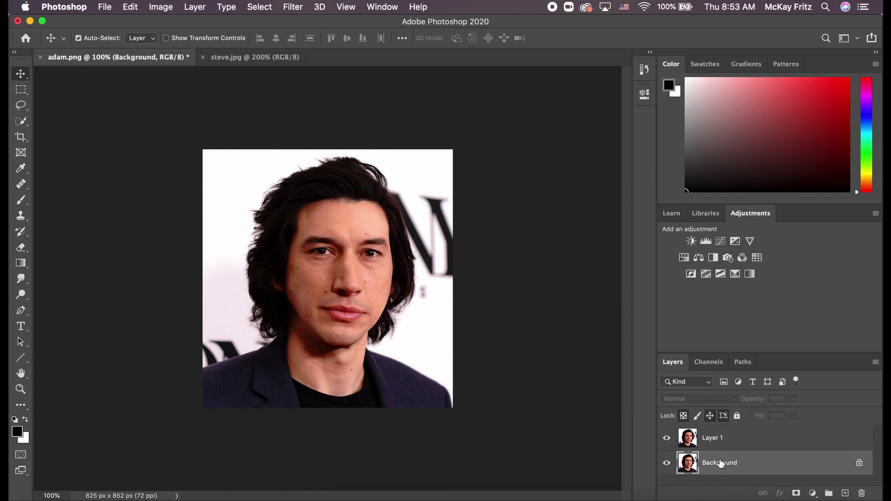
pyautogui.click(721, 443)
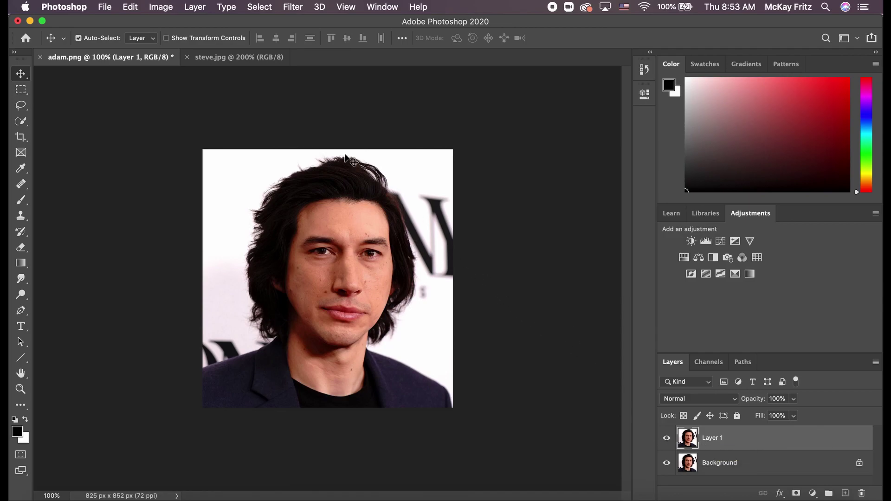
pyautogui.click(240, 60)
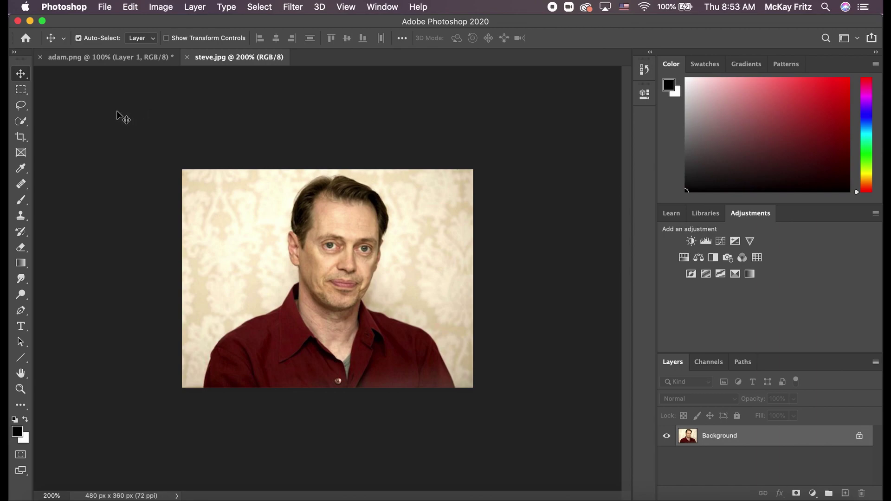
pyautogui.click(23, 106)
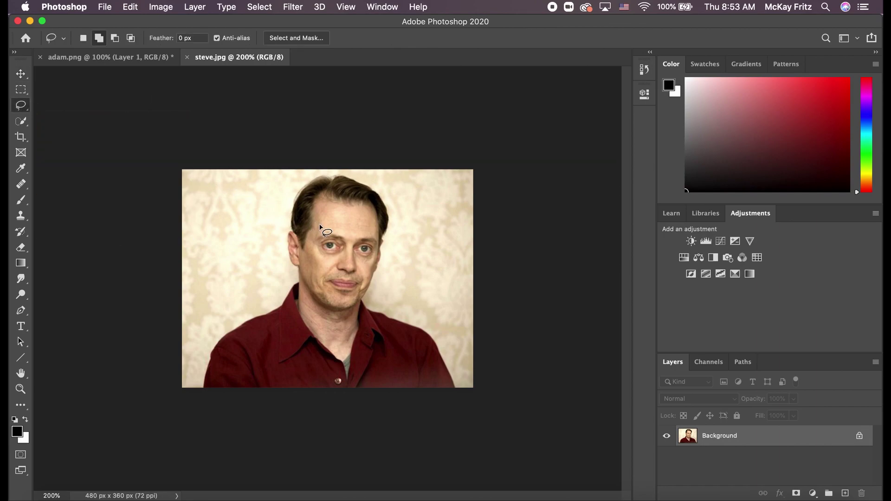
# - Lasso the face in steve.jpg, copy it, and paste it into adam.png as Layer 2
pyautogui.moveTo(333, 230)
pyautogui.mouseDown()
pyautogui.moveTo(377, 242)
pyautogui.moveTo(369, 278)
pyautogui.moveTo(352, 297)
pyautogui.moveTo(325, 295)
pyautogui.moveTo(317, 283)
pyautogui.moveTo(311, 242)
pyautogui.moveTo(333, 232)
pyautogui.mouseUp()
pyautogui.press('super+c')
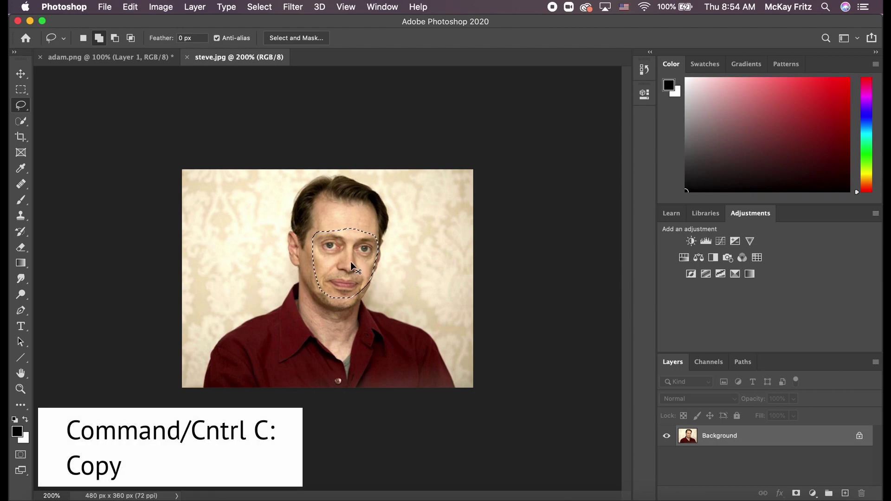
pyautogui.click(105, 7)
pyautogui.moveTo(128, 4)
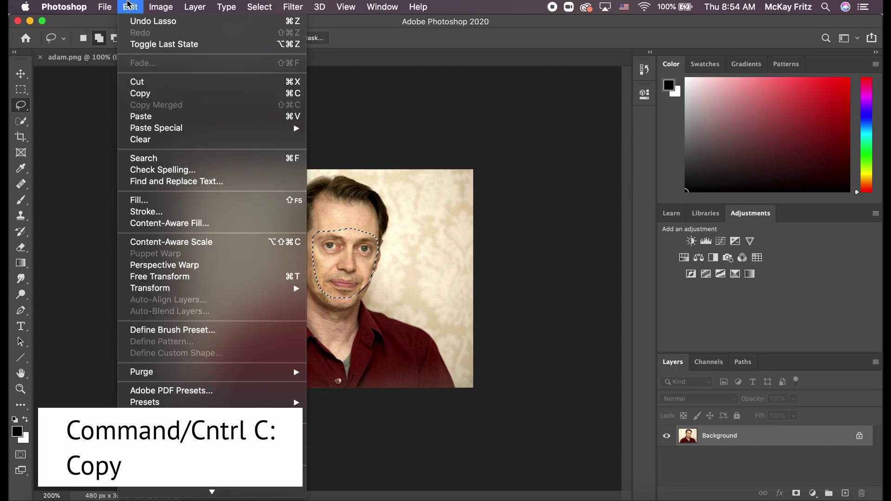
pyautogui.click(175, 93)
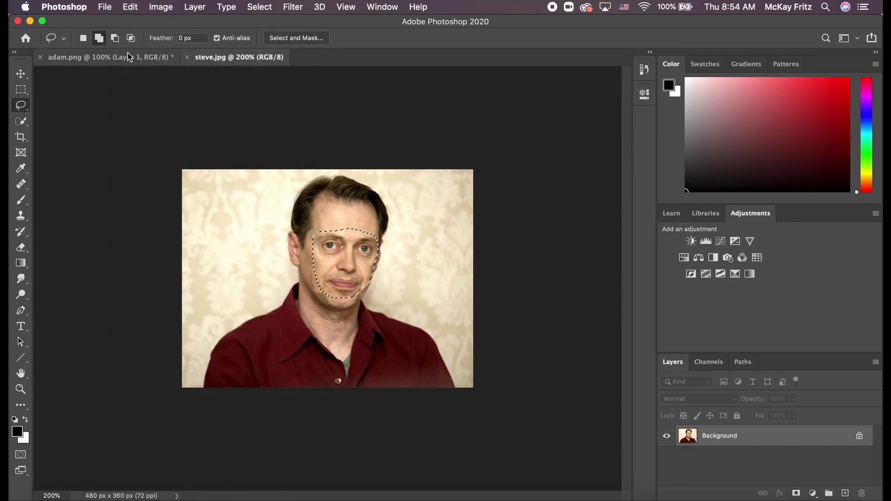
pyautogui.click(130, 57)
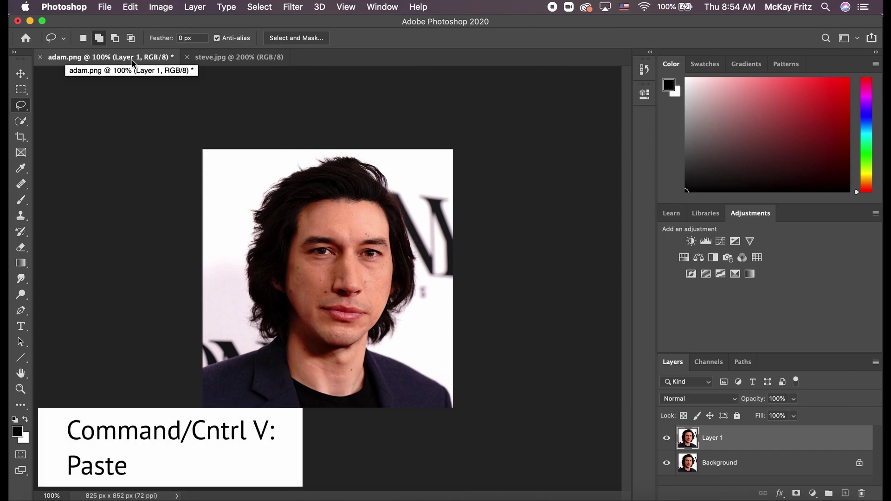
pyautogui.press('super+v')
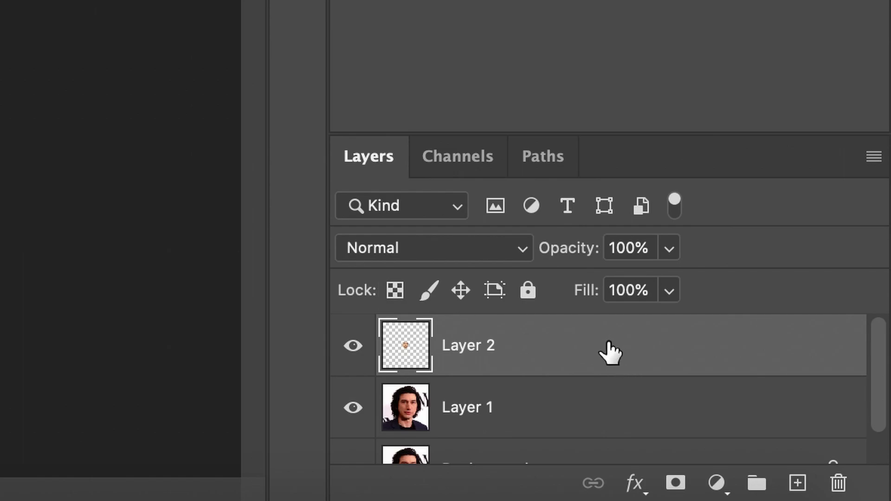
# - Lower the pasted face layer's opacity to 70%
pyautogui.click(669, 249)
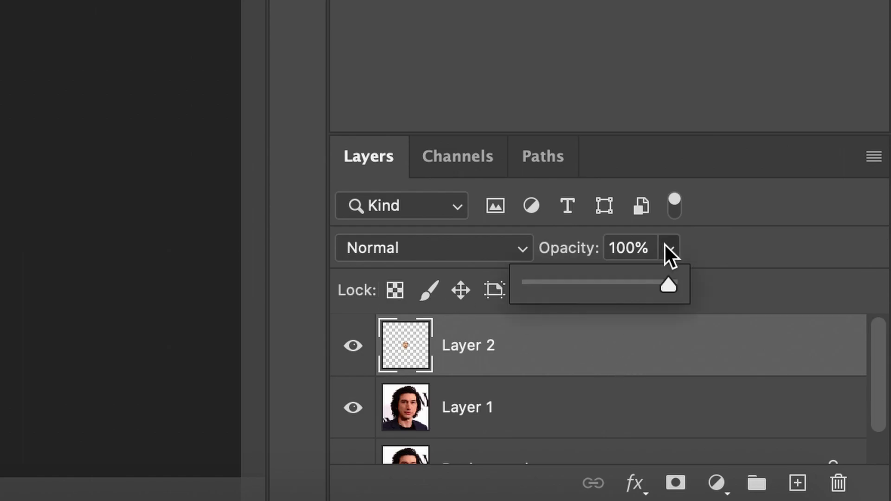
pyautogui.moveTo(667, 288); pyautogui.dragTo(629, 292)
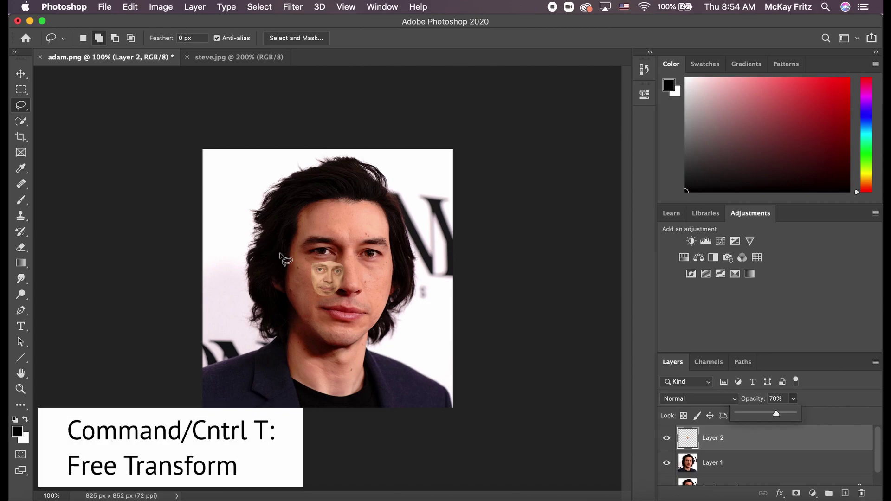
# - Free-transform the pasted face, moving it up-left and rotating 2.68° to align over Adam's face
pyautogui.press('super+t')
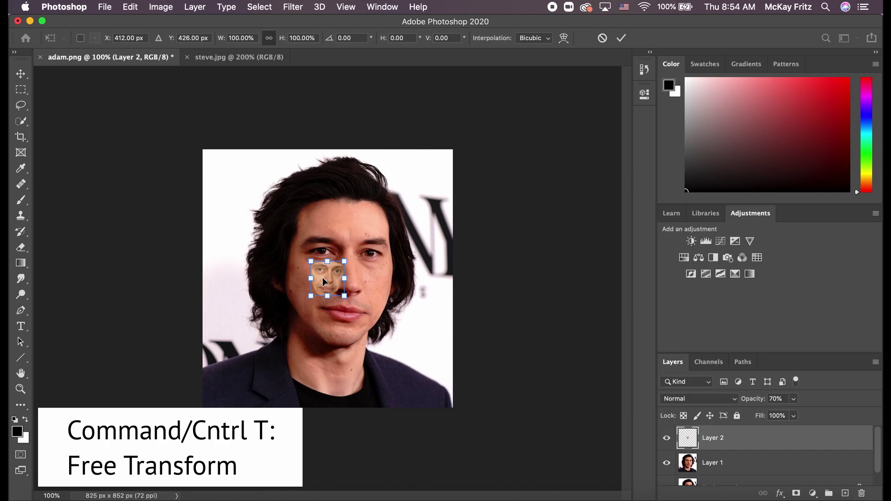
pyautogui.moveTo(324, 281); pyautogui.dragTo(404, 343)
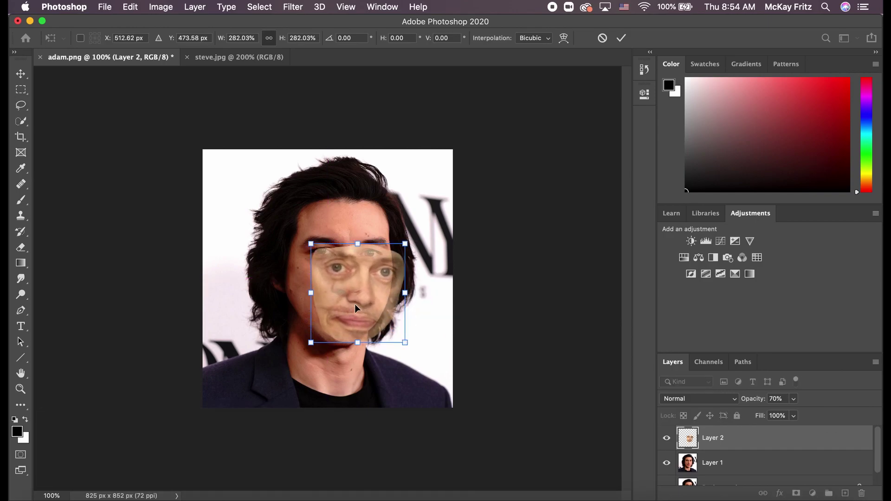
pyautogui.moveTo(354, 304); pyautogui.dragTo(344, 291)
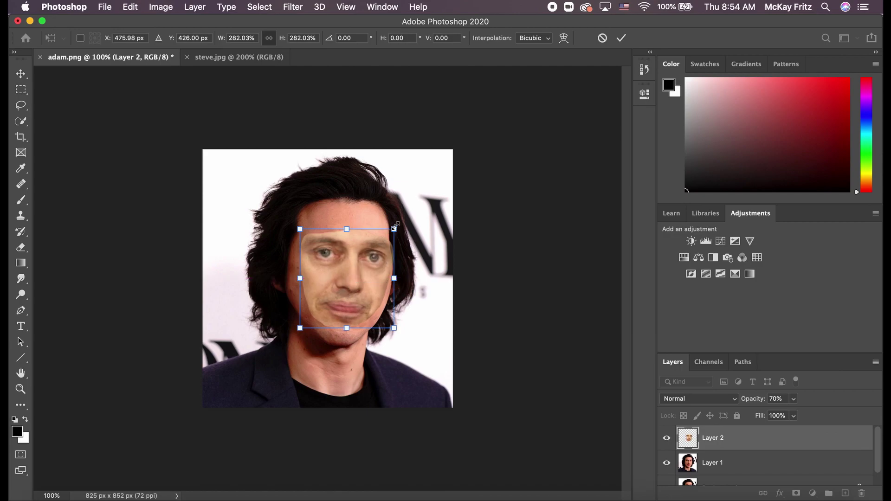
pyautogui.moveTo(396, 220); pyautogui.dragTo(397, 222)
pyautogui.moveTo(358, 264); pyautogui.dragTo(356, 267)
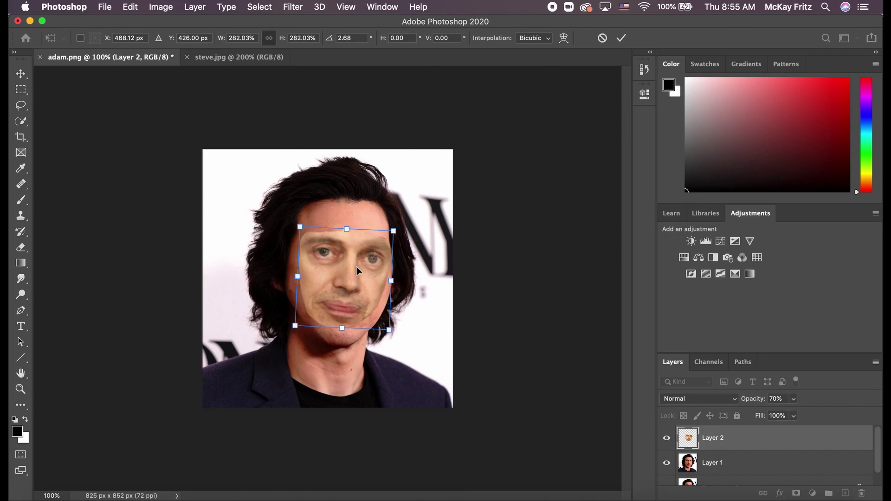
pyautogui.press('Return')
pyautogui.press('l')
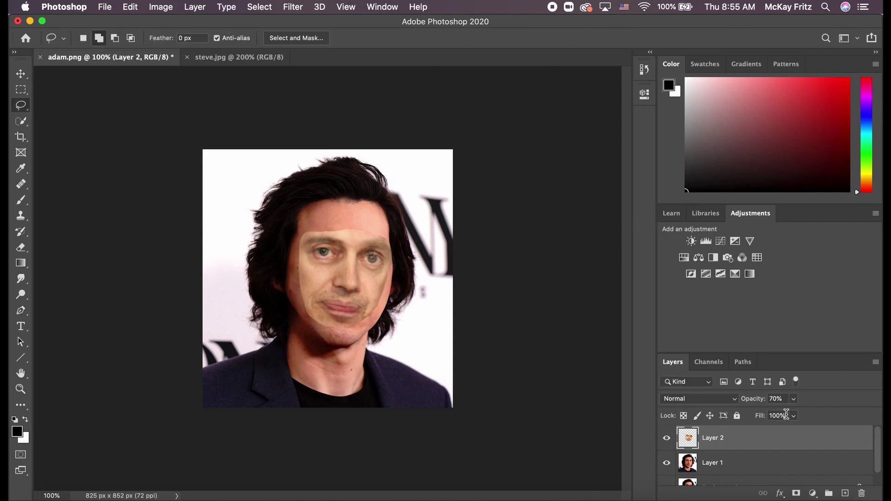
# - Raise Layer 2's opacity back to 100%
pyautogui.click(794, 400)
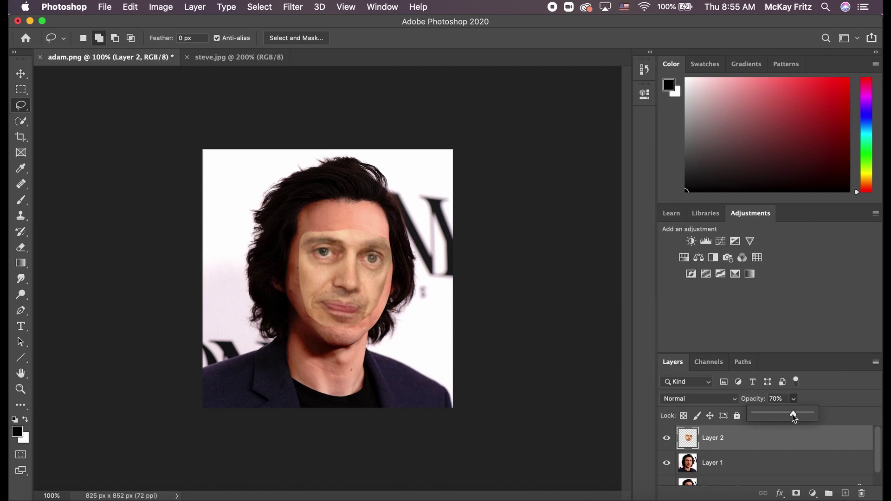
pyautogui.moveTo(793, 415); pyautogui.dragTo(839, 416)
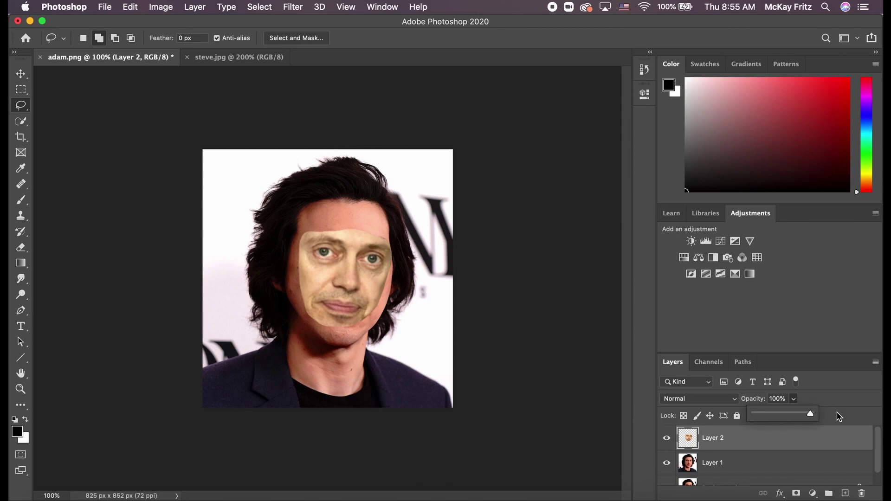
pyautogui.click(612, 405)
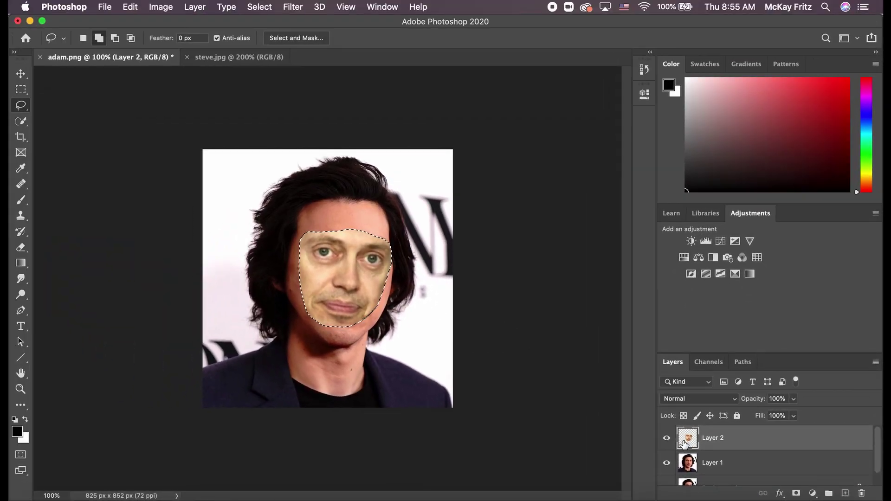
# - Hide Layer 2 and open Select > Modify > Contract for the face selection
pyautogui.click(666, 439)
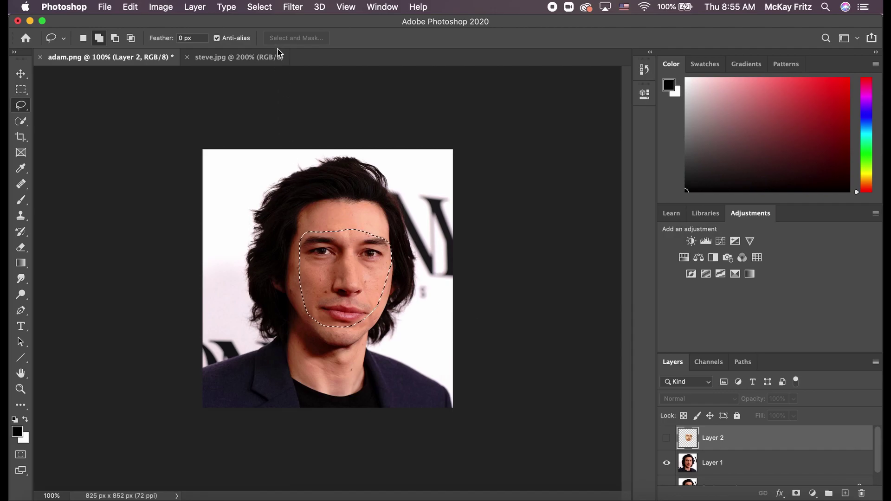
pyautogui.click(260, 8)
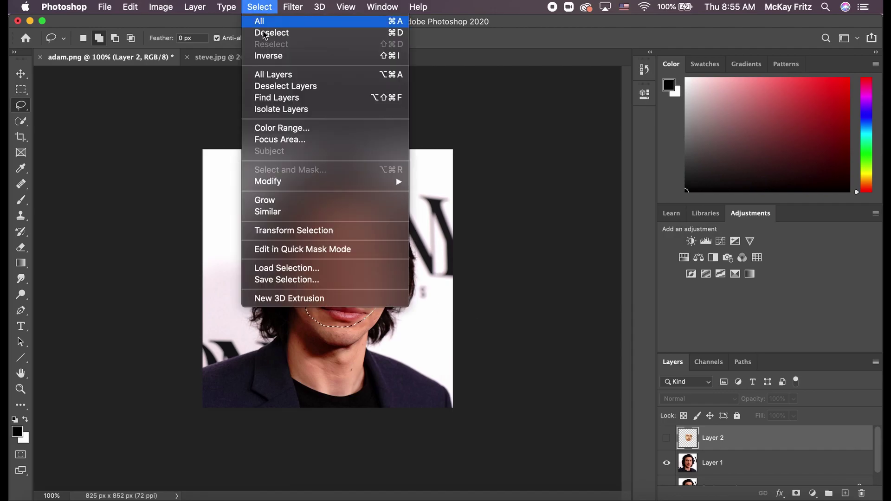
pyautogui.moveTo(309, 182)
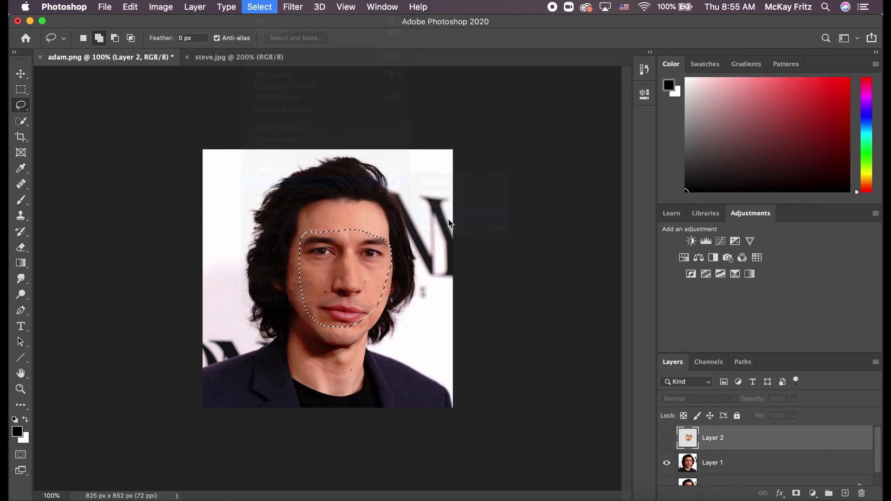
pyautogui.click(433, 247)
# - Contract the face selection by 5 pixels
pyautogui.press('BackSpace')
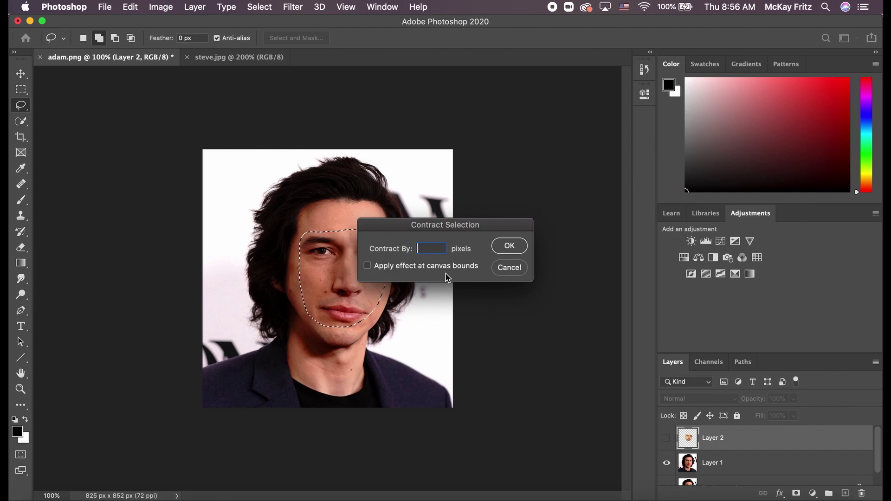
pyautogui.write('5')
pyautogui.click(509, 246)
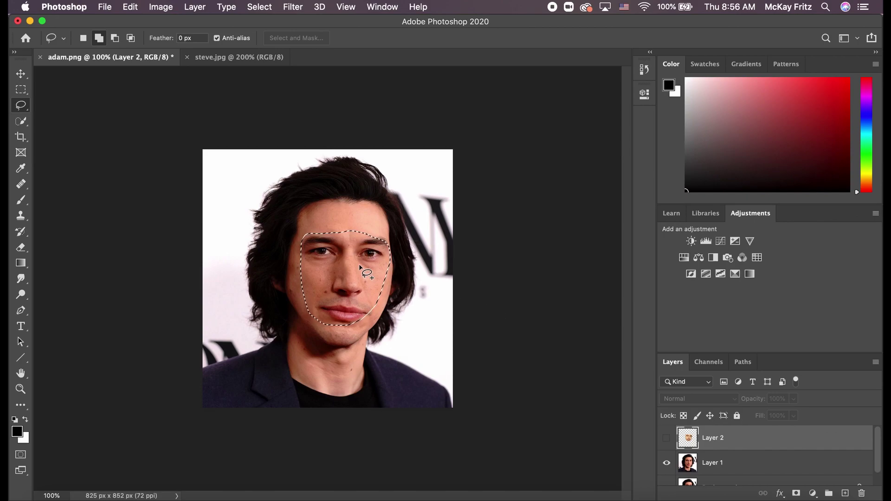
# - Hide Background, remove the selected face from Layer 1, and show Layer 2 again
pyautogui.scroll(-1, 730, 446)
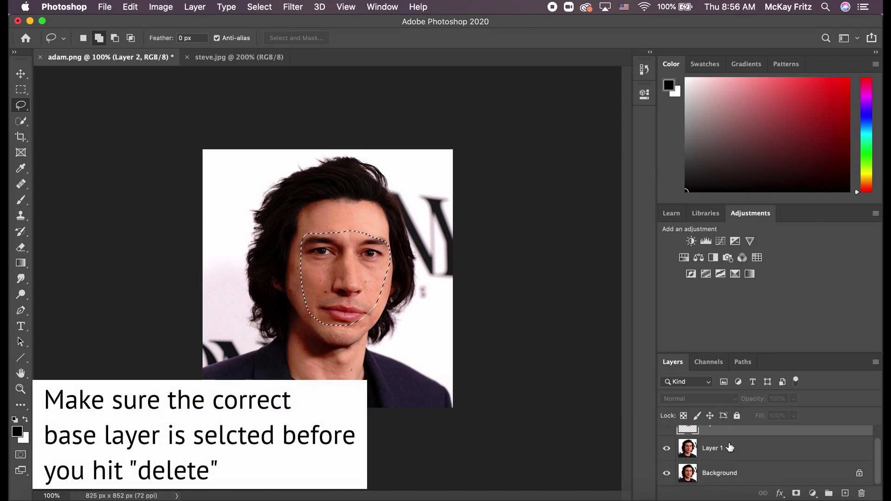
pyautogui.click(667, 473)
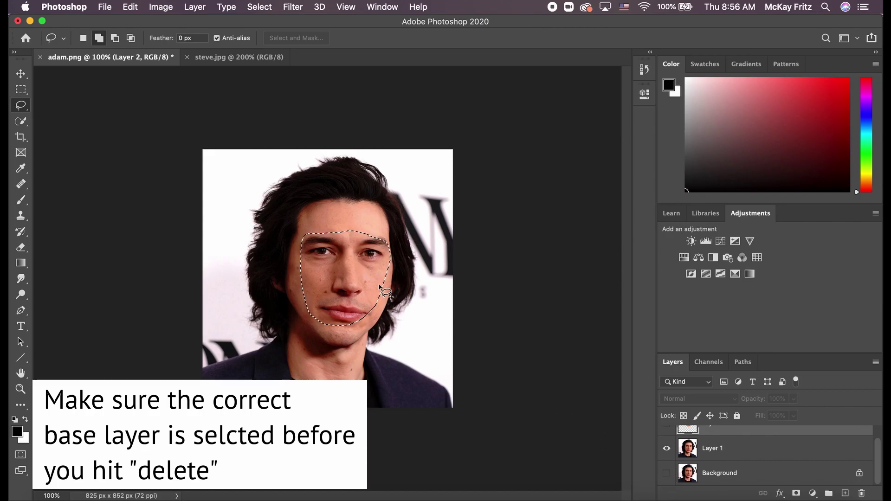
pyautogui.click(741, 455)
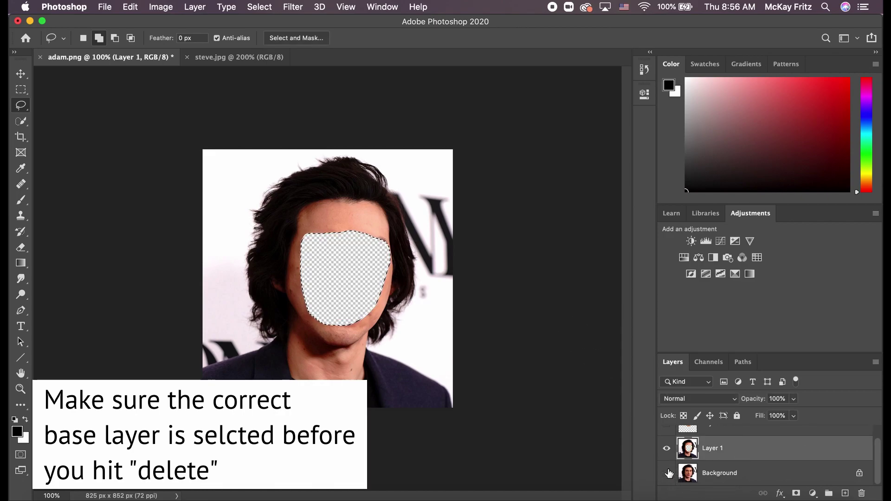
pyautogui.scroll(2, 668, 454)
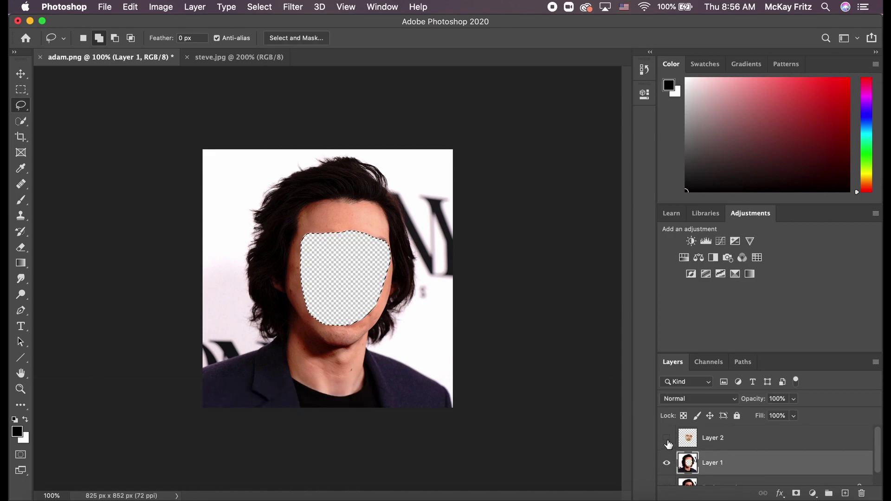
pyautogui.click(666, 438)
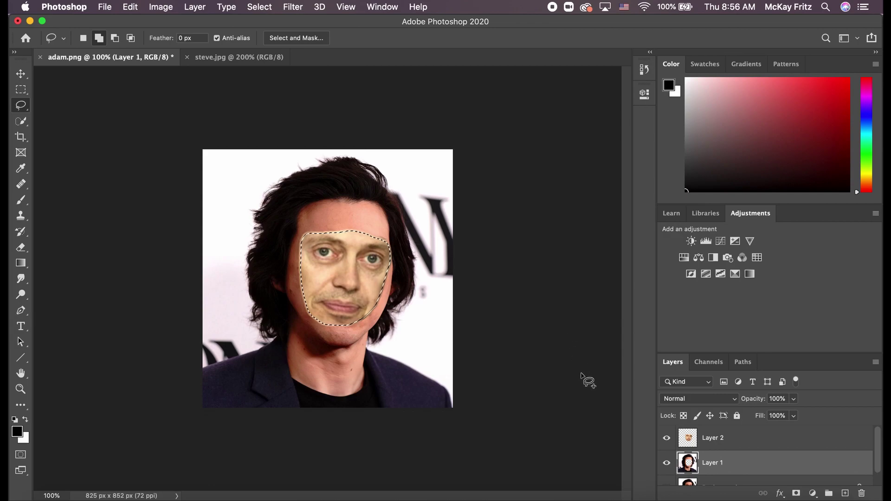
# - Auto-blend Layer 1 and Layer 2 using Stack Images with Seamless Tones and Colors, then deselect
pyautogui.keyDown('shift'); pyautogui.click(736, 444); pyautogui.keyUp('shift')
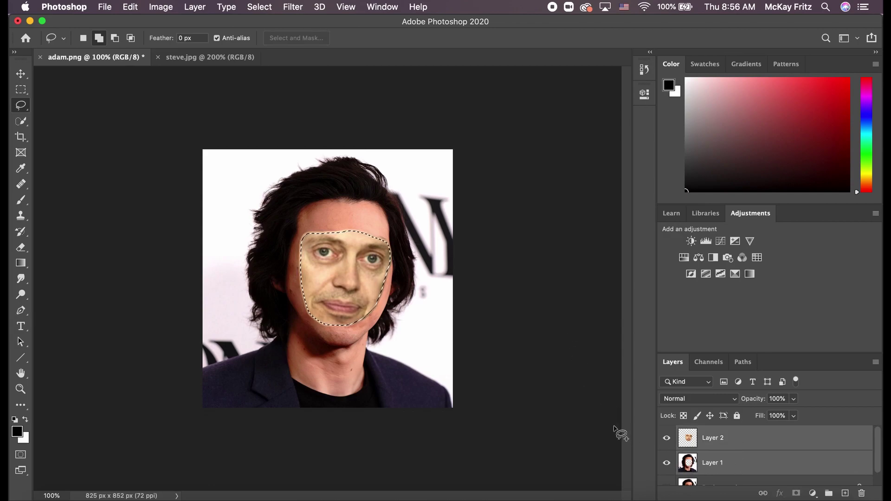
pyautogui.click(134, 8)
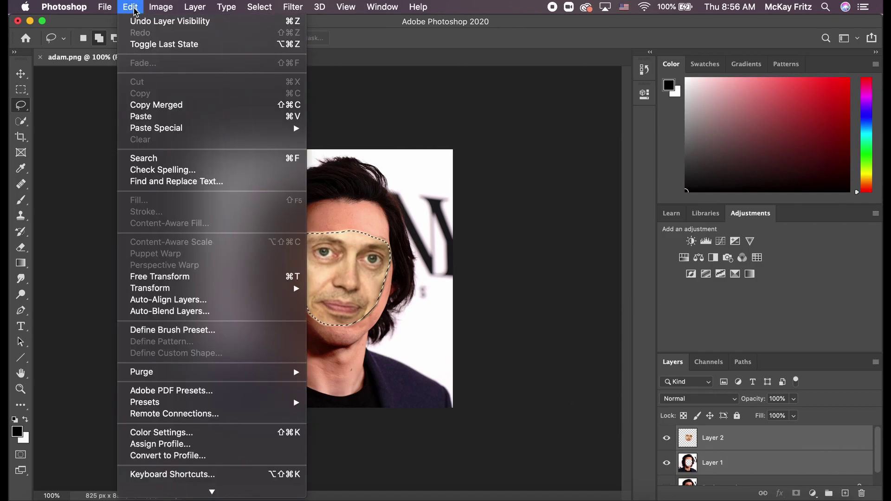
pyautogui.click(208, 316)
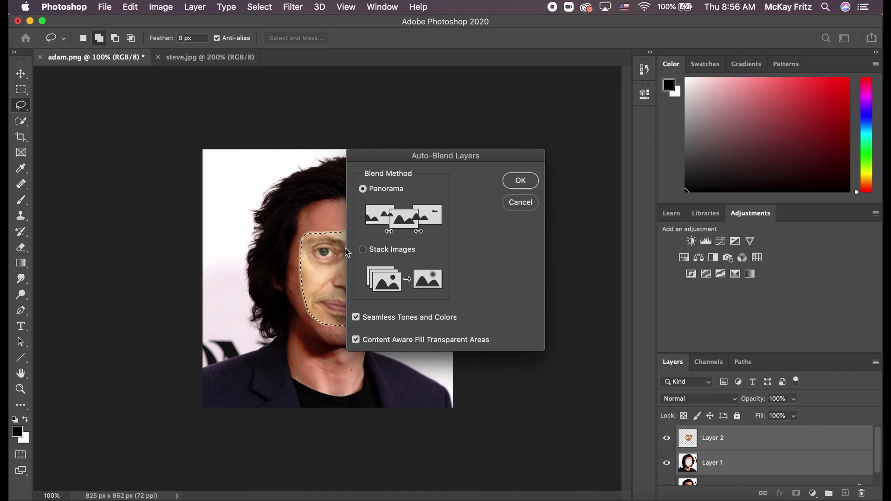
pyautogui.click(520, 181)
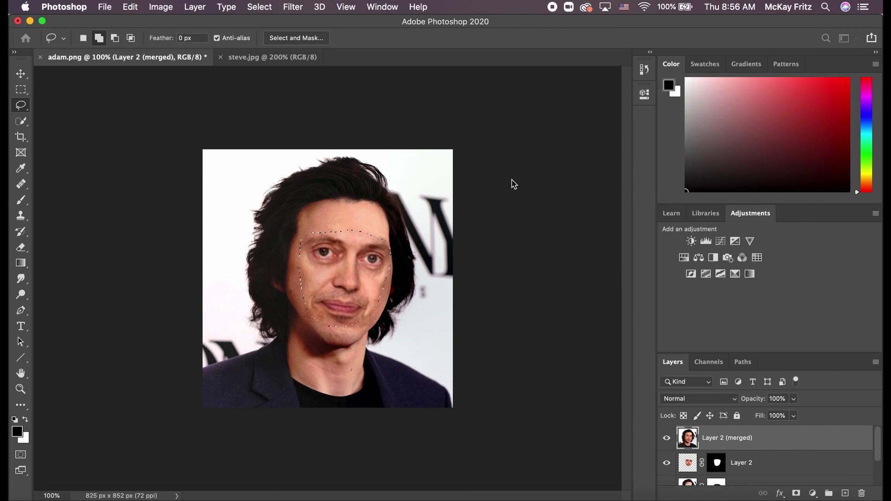
pyautogui.press('super+d')
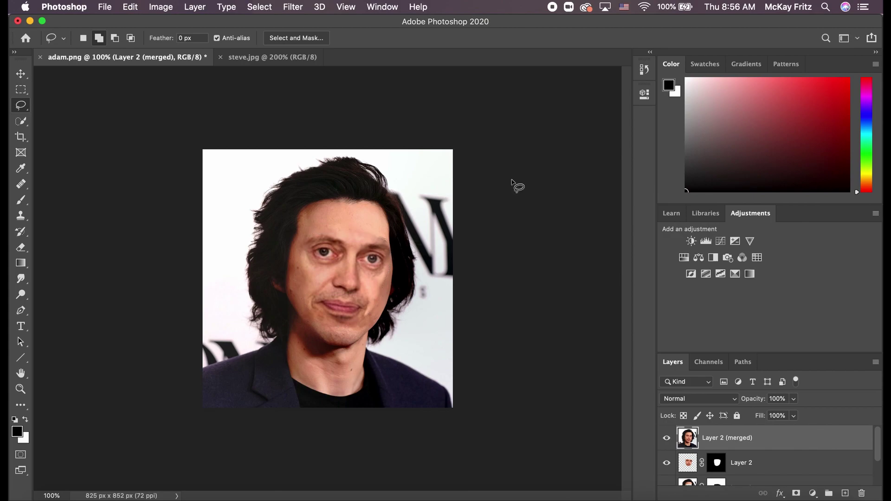